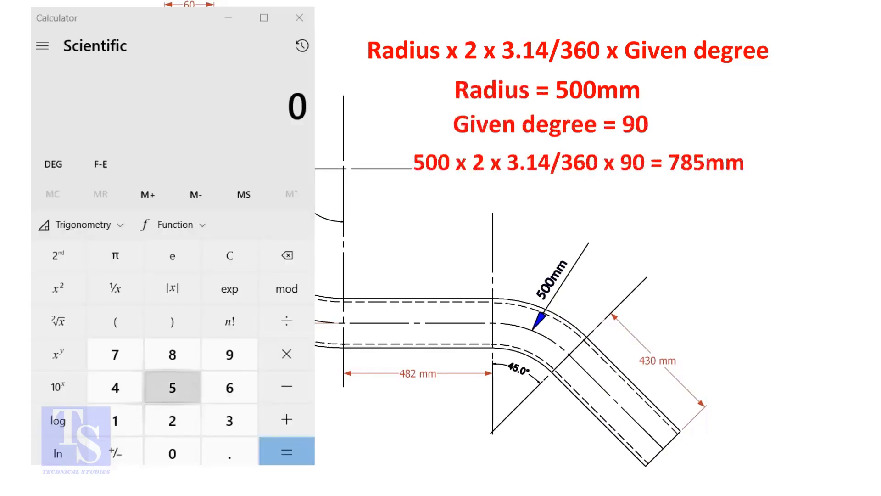
Enter 500 × 2 × 3.14 on the calculator keypad
left_click(173, 387)
left_click(172, 453)
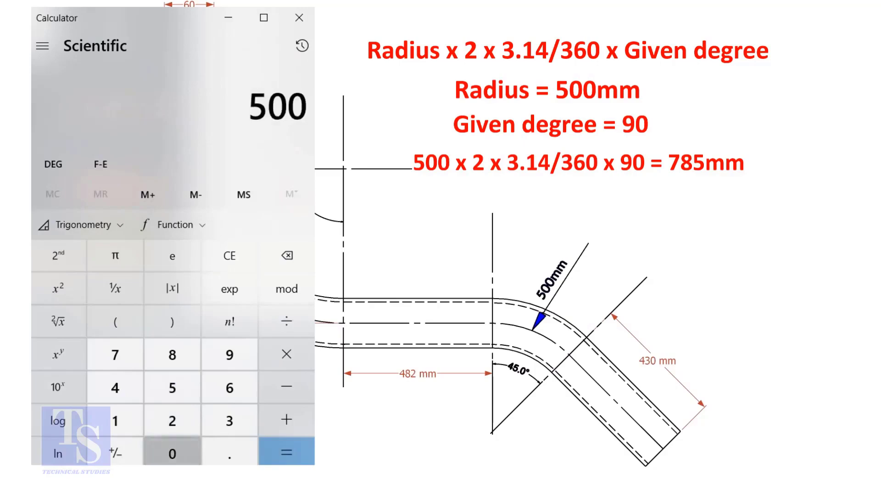
left_click(286, 354)
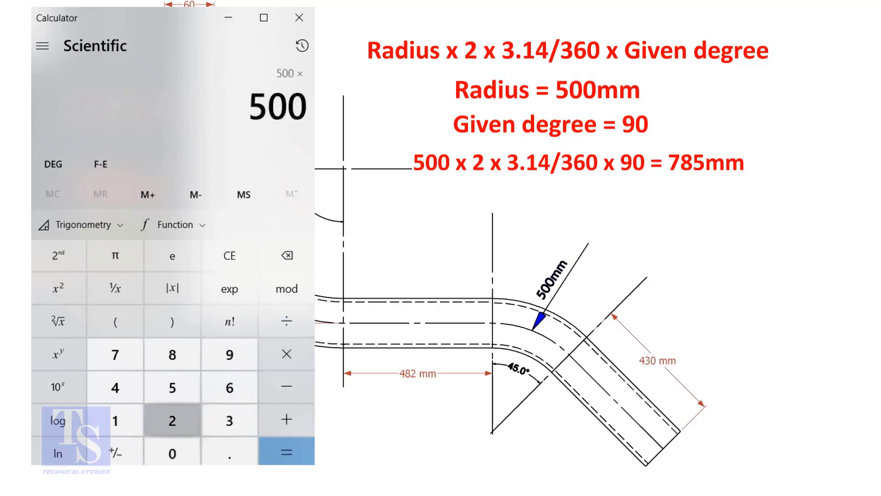
left_click(172, 420)
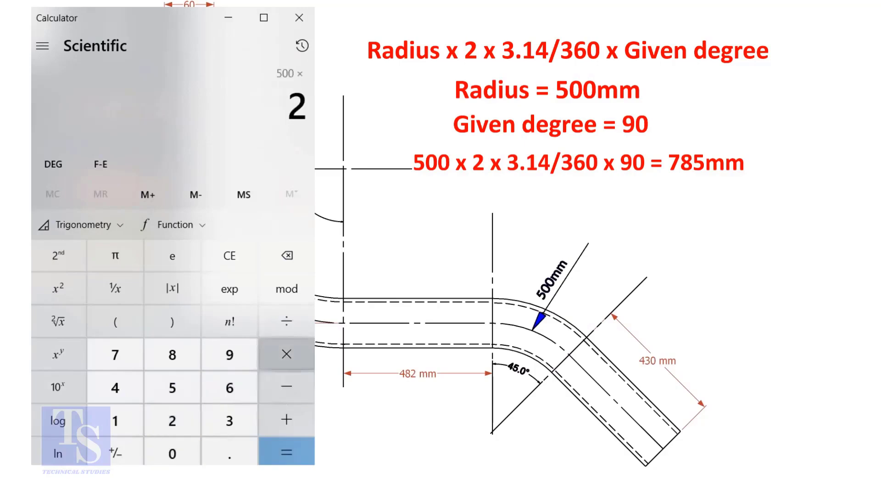
left_click(286, 354)
left_click(229, 420)
left_click(229, 453)
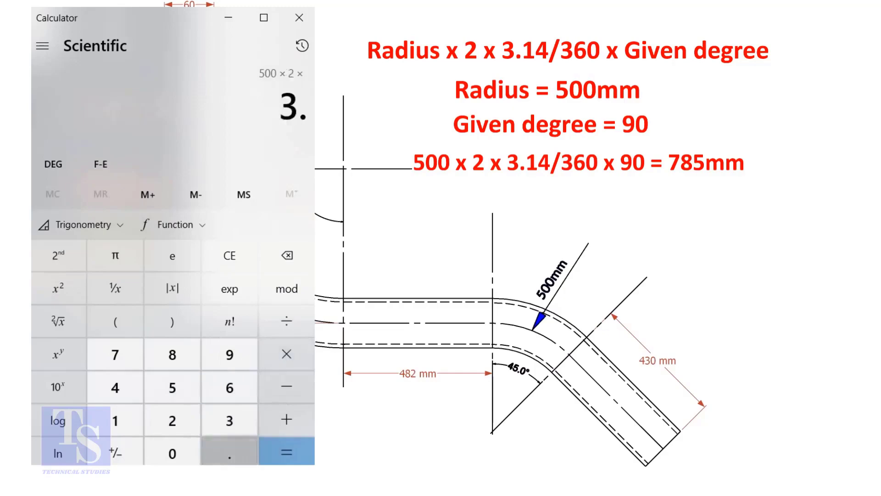
left_click(115, 420)
left_click(115, 387)
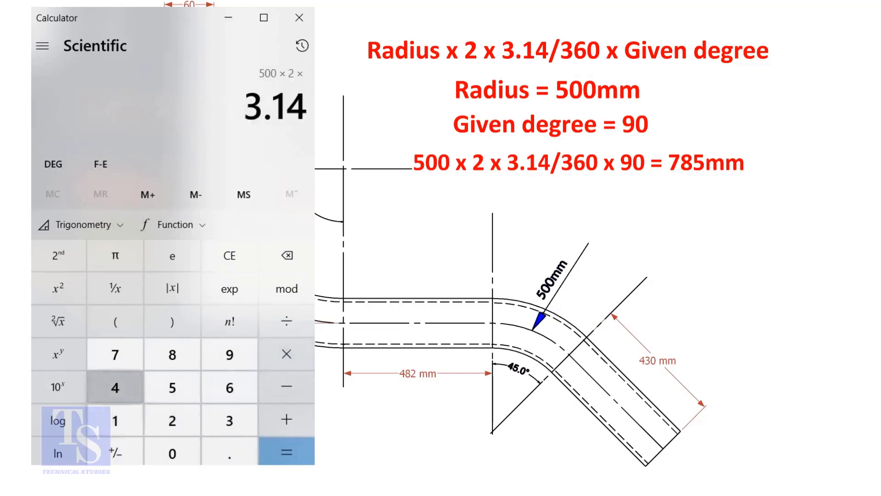
Continue with ÷ 360 × 90 and evaluate, giving 785
left_click(286, 321)
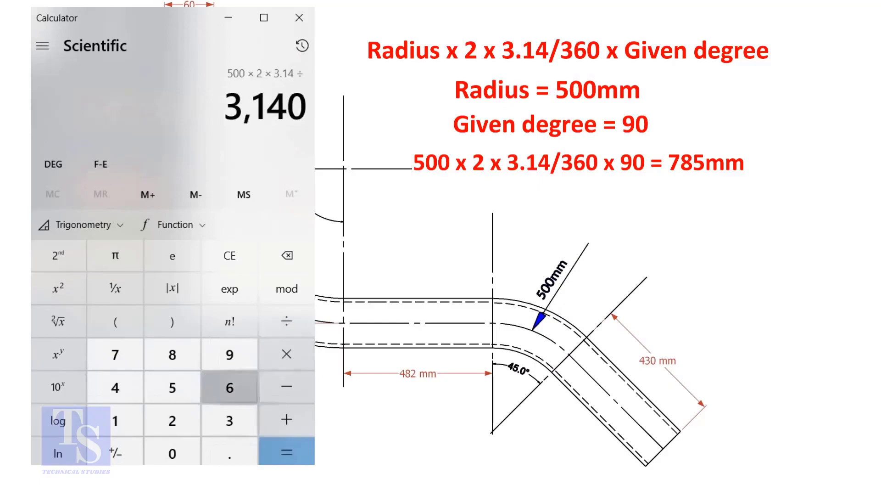
left_click(229, 420)
left_click(229, 387)
left_click(173, 453)
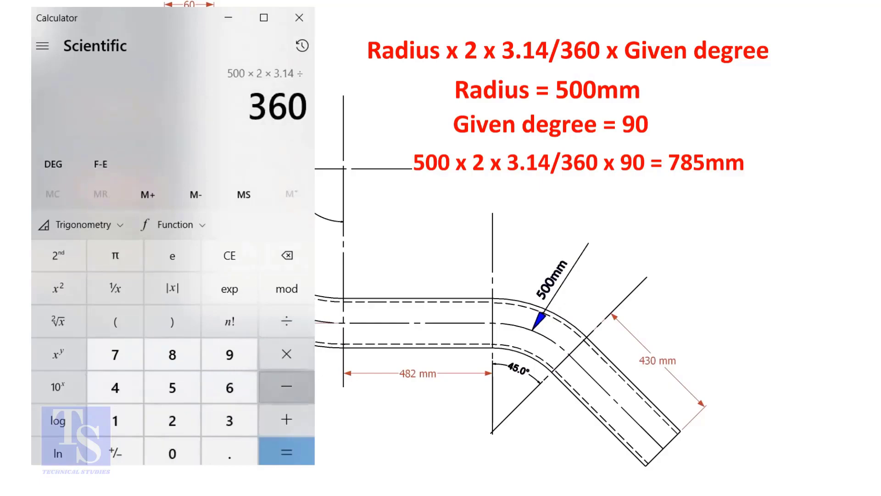
left_click(287, 354)
left_click(229, 354)
left_click(172, 453)
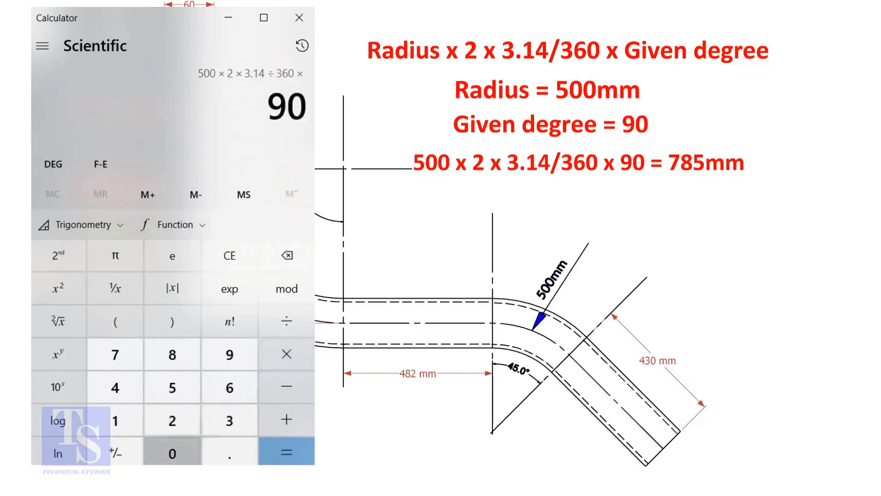
left_click(286, 452)
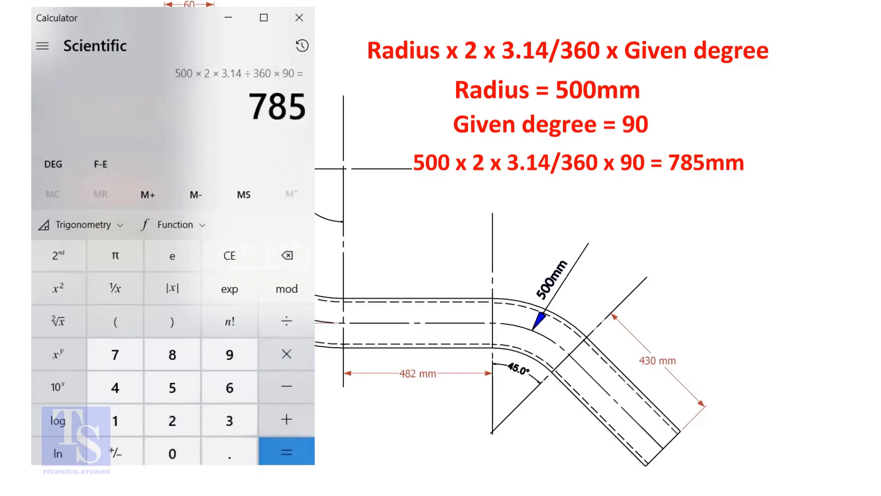